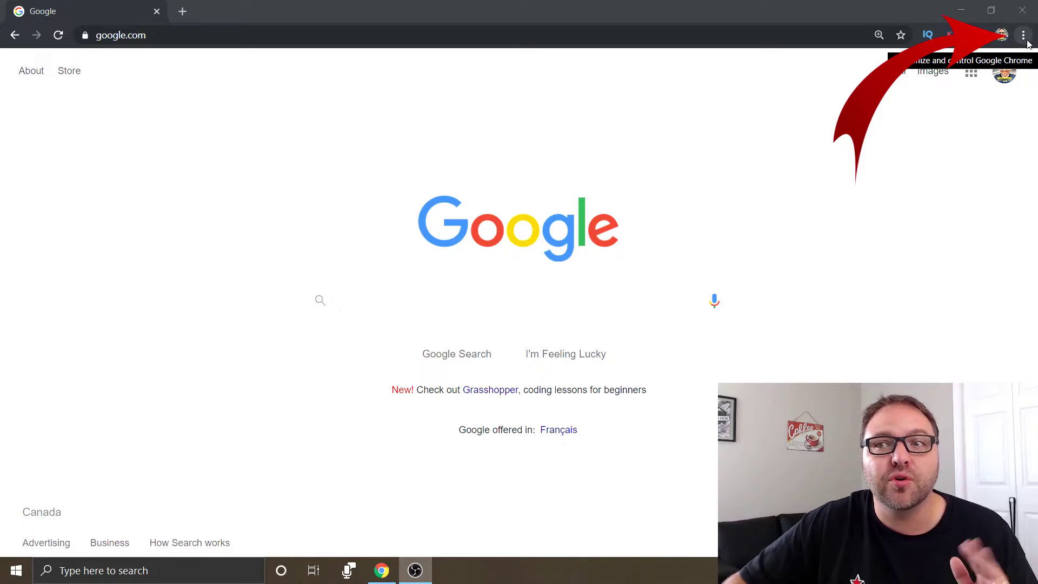
Step: Open Chrome's three-dot Customize and control menu
{"action": "left_click", "coordinate": [1024, 37]}
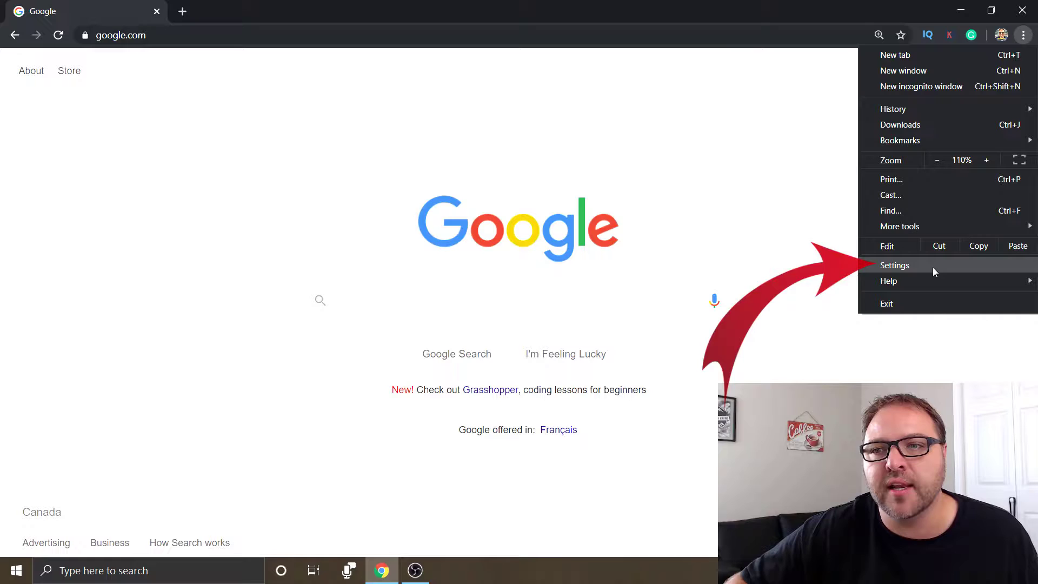
Step: Choose Settings from the Chrome menu to reach the Appearance section
{"action": "left_click", "coordinate": [934, 271]}
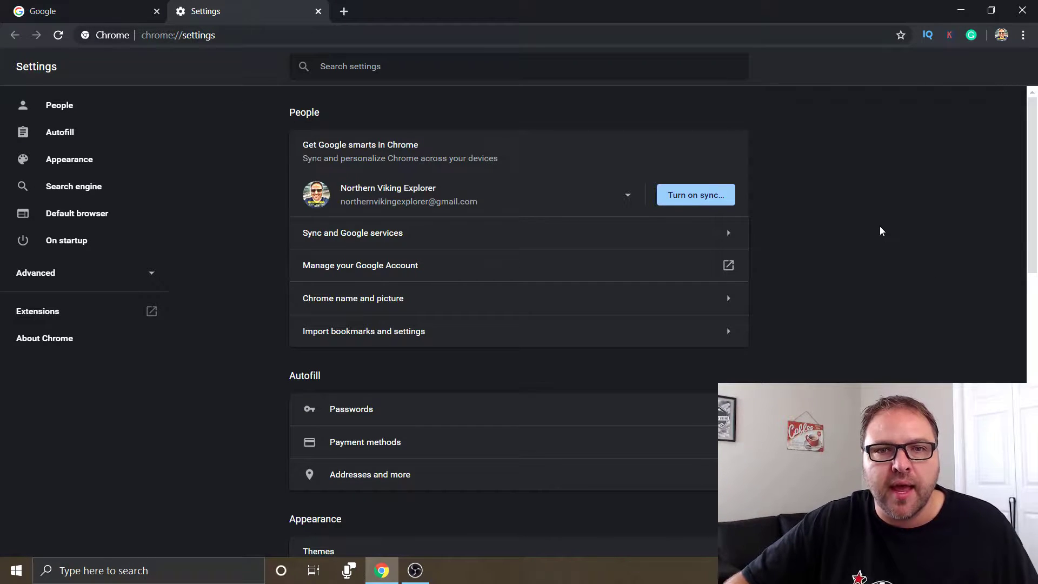
{"action": "scroll", "coordinate": [881, 222], "scroll_direction": "down", "scroll_amount": 1}
{"action": "scroll", "coordinate": [882, 222], "scroll_direction": "down", "scroll_amount": 1}
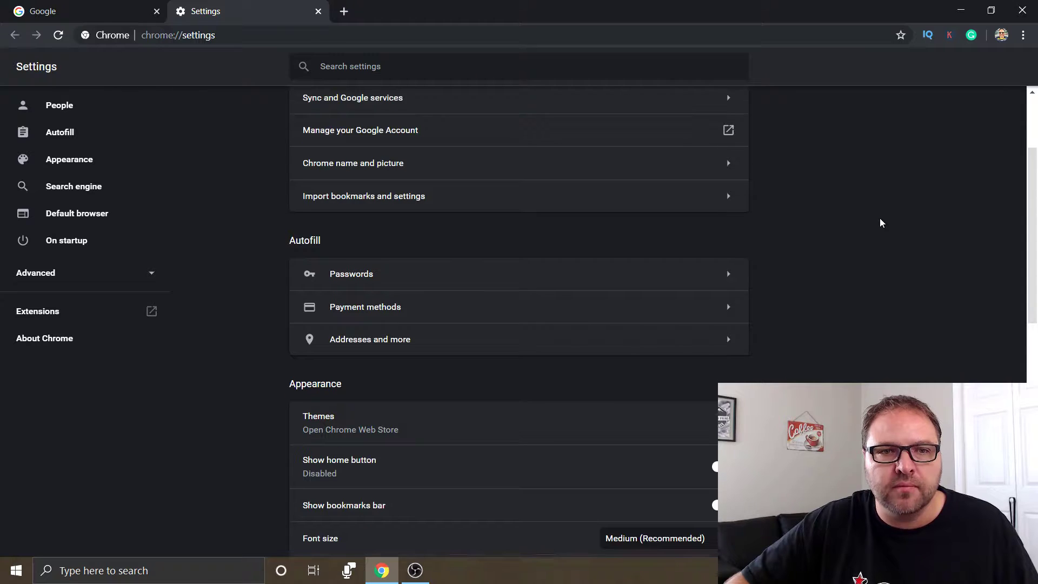
{"action": "scroll", "coordinate": [881, 222], "scroll_direction": "down", "scroll_amount": 1}
{"action": "scroll", "coordinate": [881, 222], "scroll_direction": "down", "scroll_amount": 1}
{"action": "scroll", "coordinate": [882, 222], "scroll_direction": "down", "scroll_amount": 1}
{"action": "scroll", "coordinate": [881, 221], "scroll_direction": "down", "scroll_amount": 1}
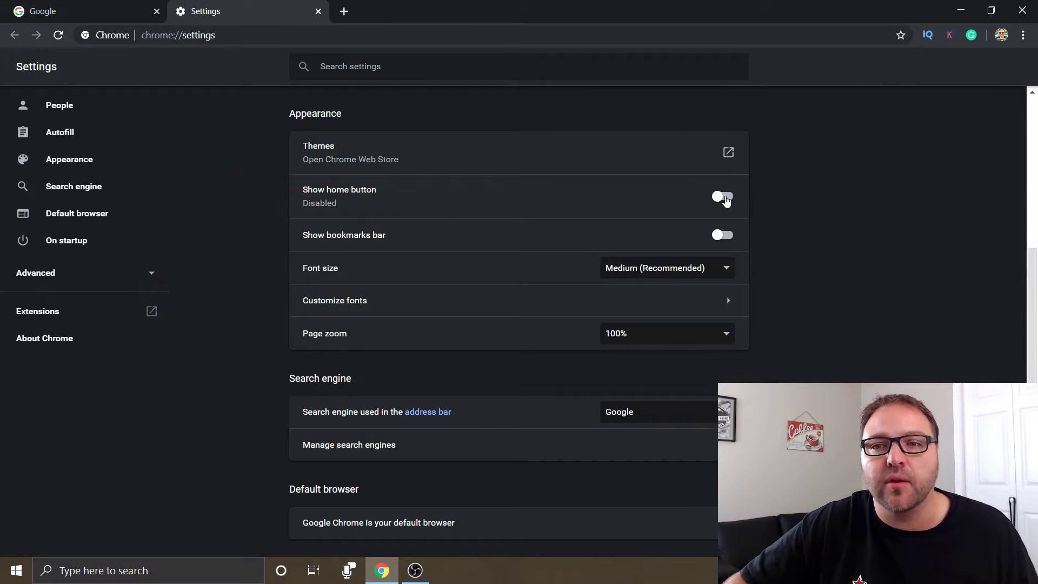
Step: Switch Show home button on, off and on again, keeping New Tab page selected
{"action": "left_click", "coordinate": [723, 197]}
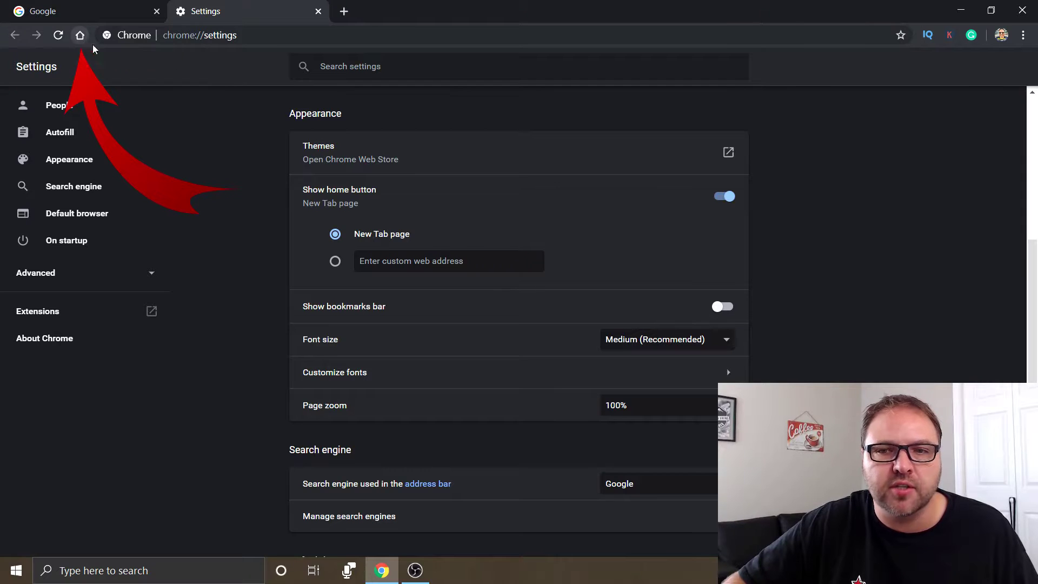
{"action": "left_click", "coordinate": [724, 197]}
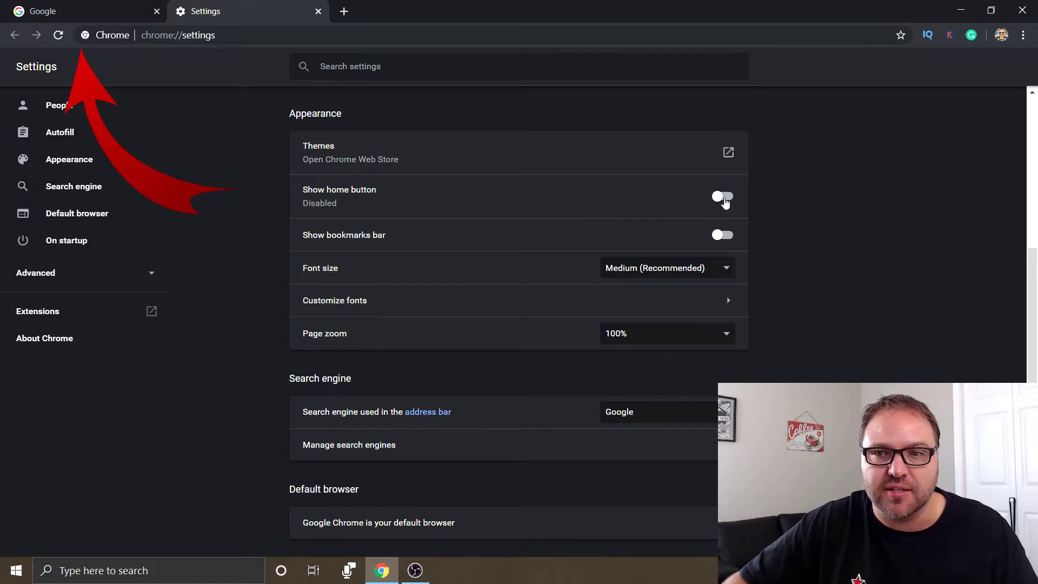
{"action": "left_click", "coordinate": [722, 197]}
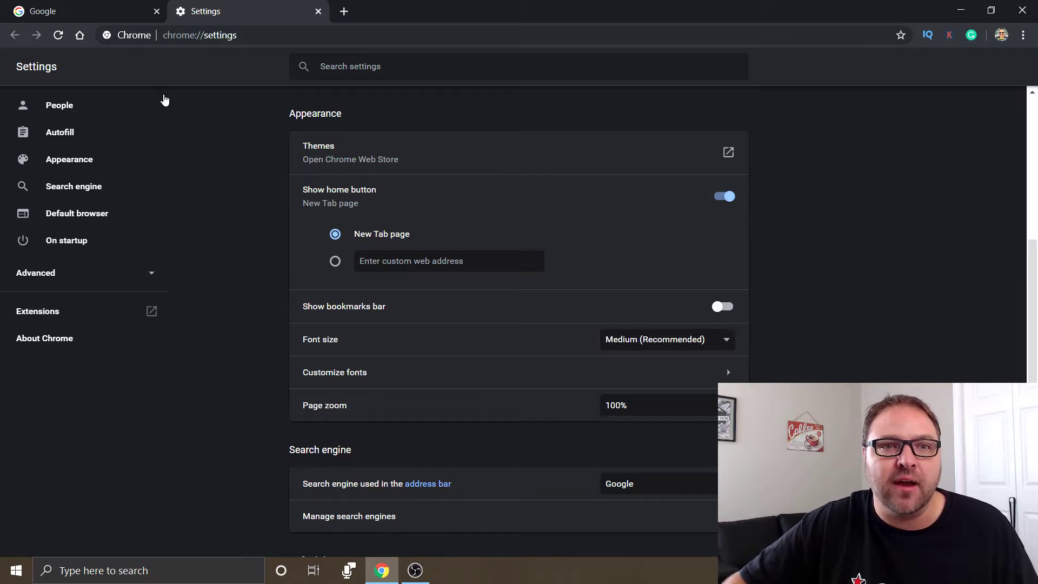
Step: Use the new home button beside the address bar to open the New Tab page
{"action": "left_click", "coordinate": [82, 36]}
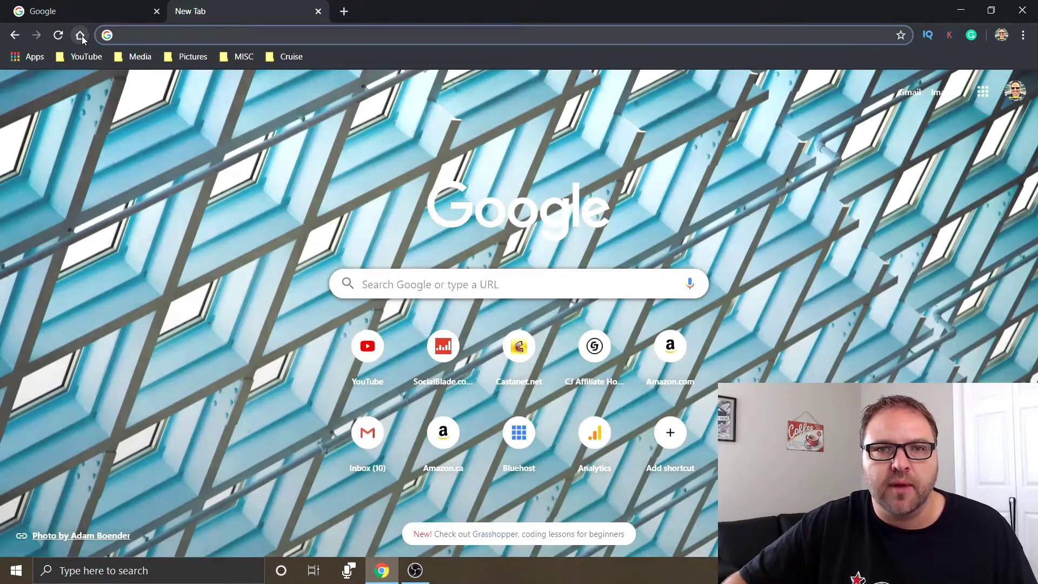